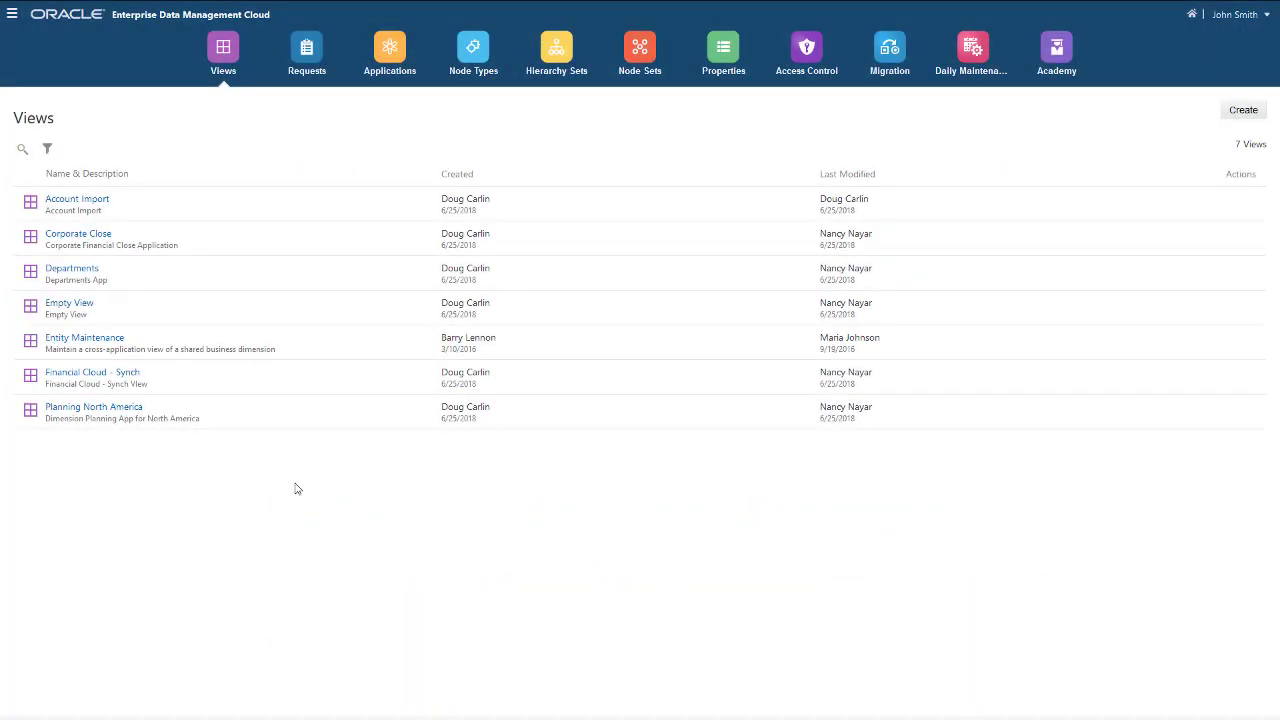
Open the Entity Maintenance view and show General Ledger beside Financial Consolidation in Compare Viewpoints.
click(96, 345)
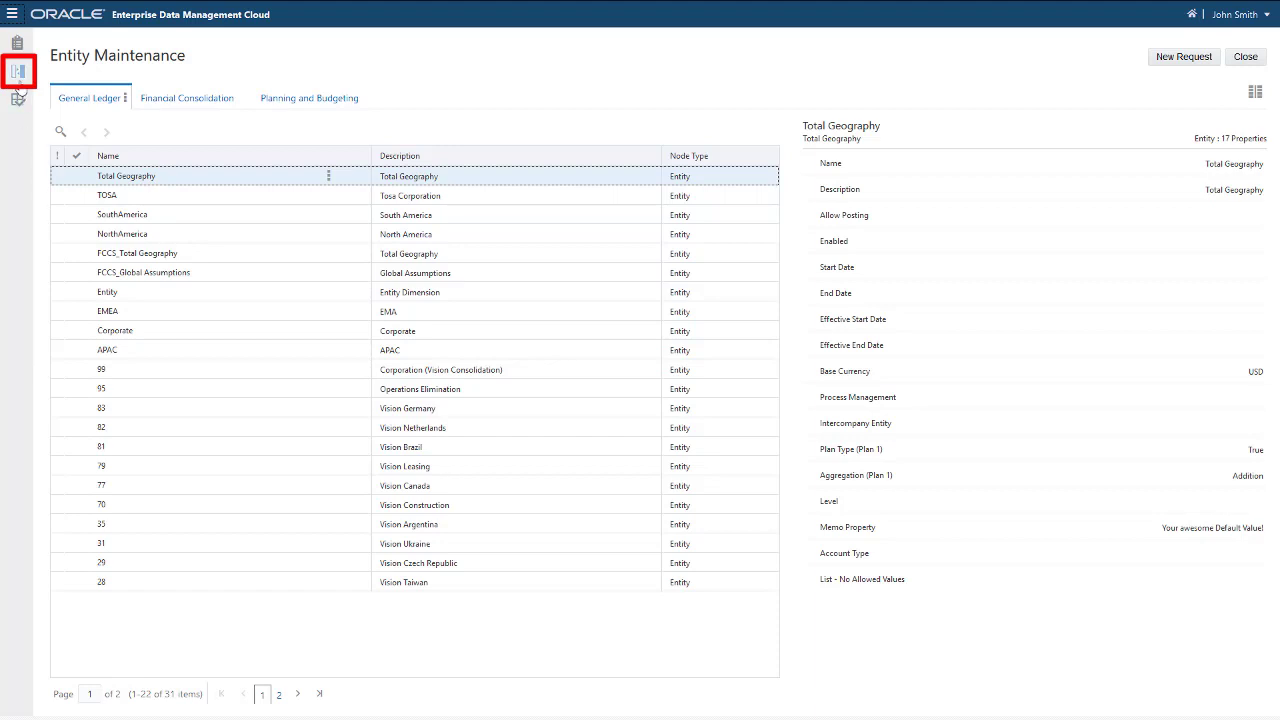
click(18, 80)
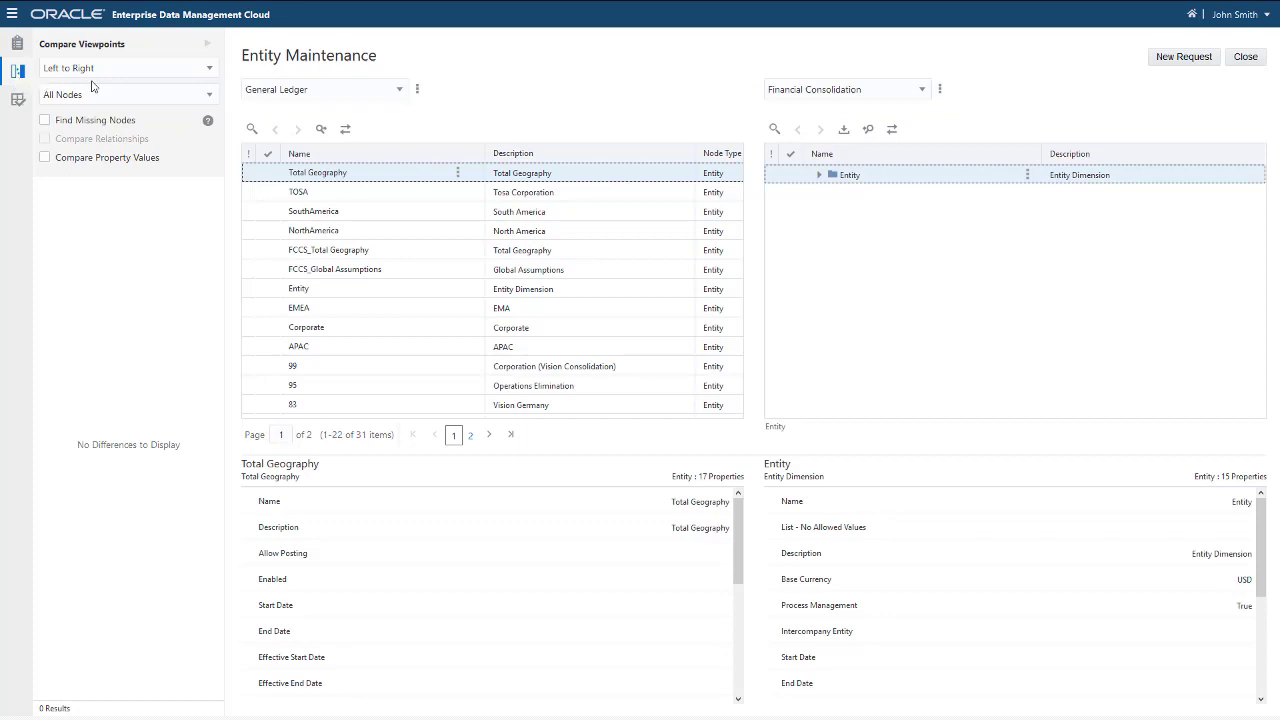
Run a Left to Right bottom-node comparison with Find Missing Nodes, revealing 77 and Total Geography.
click(210, 68)
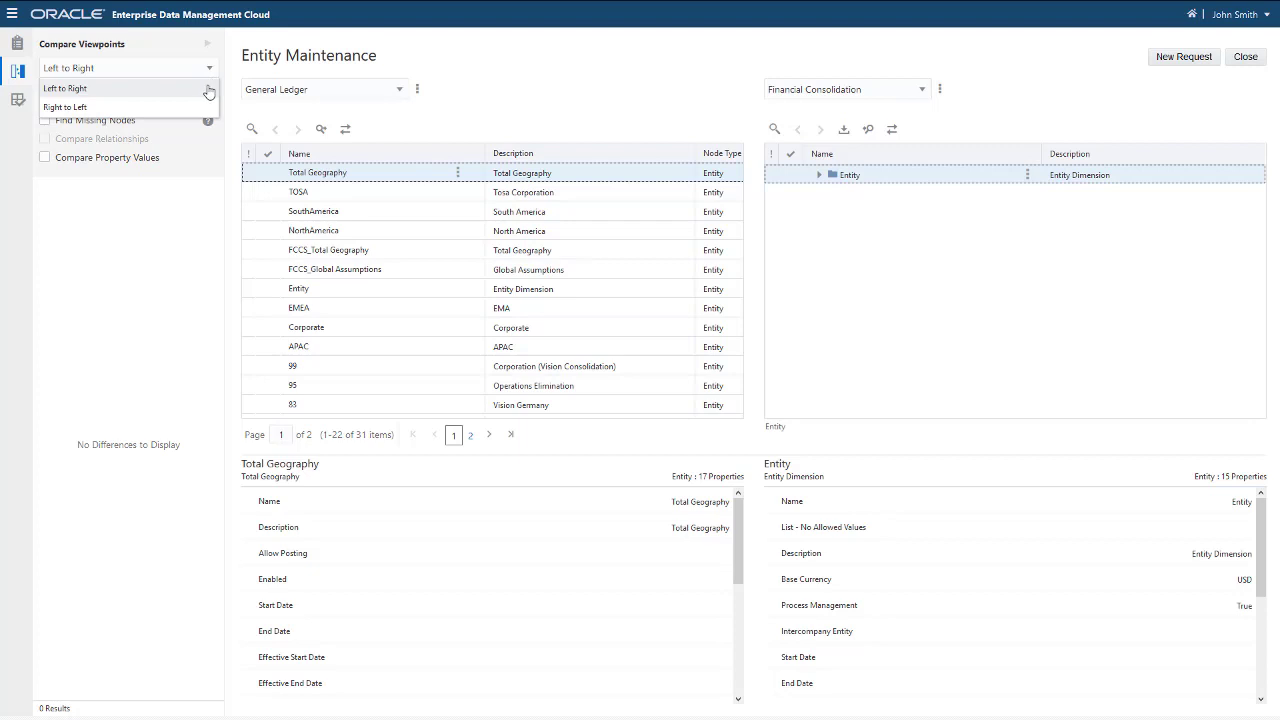
click(209, 89)
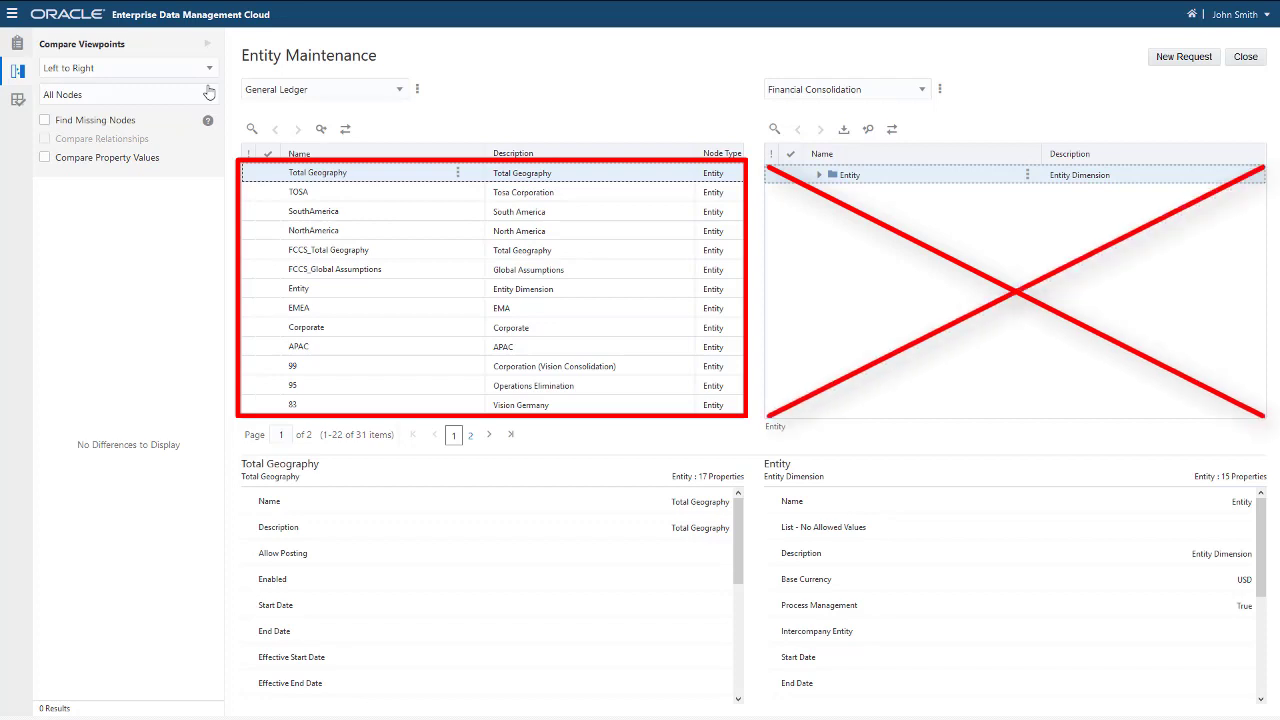
click(210, 99)
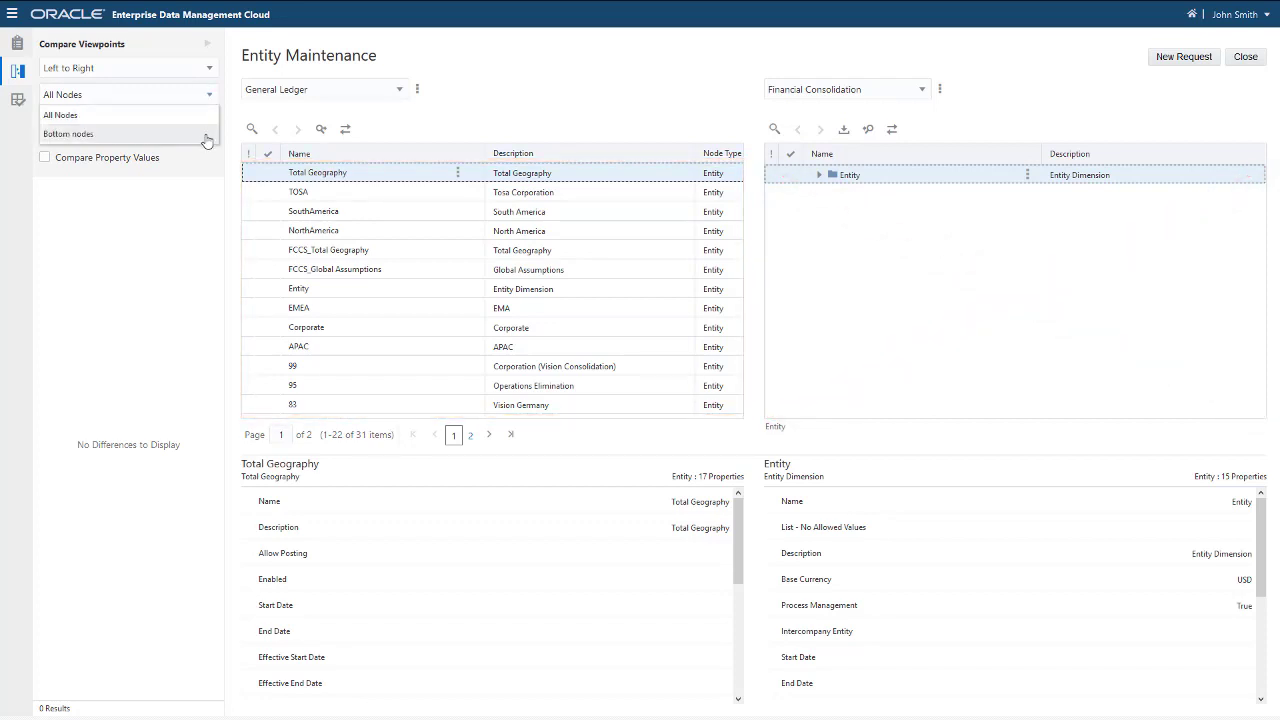
click(205, 136)
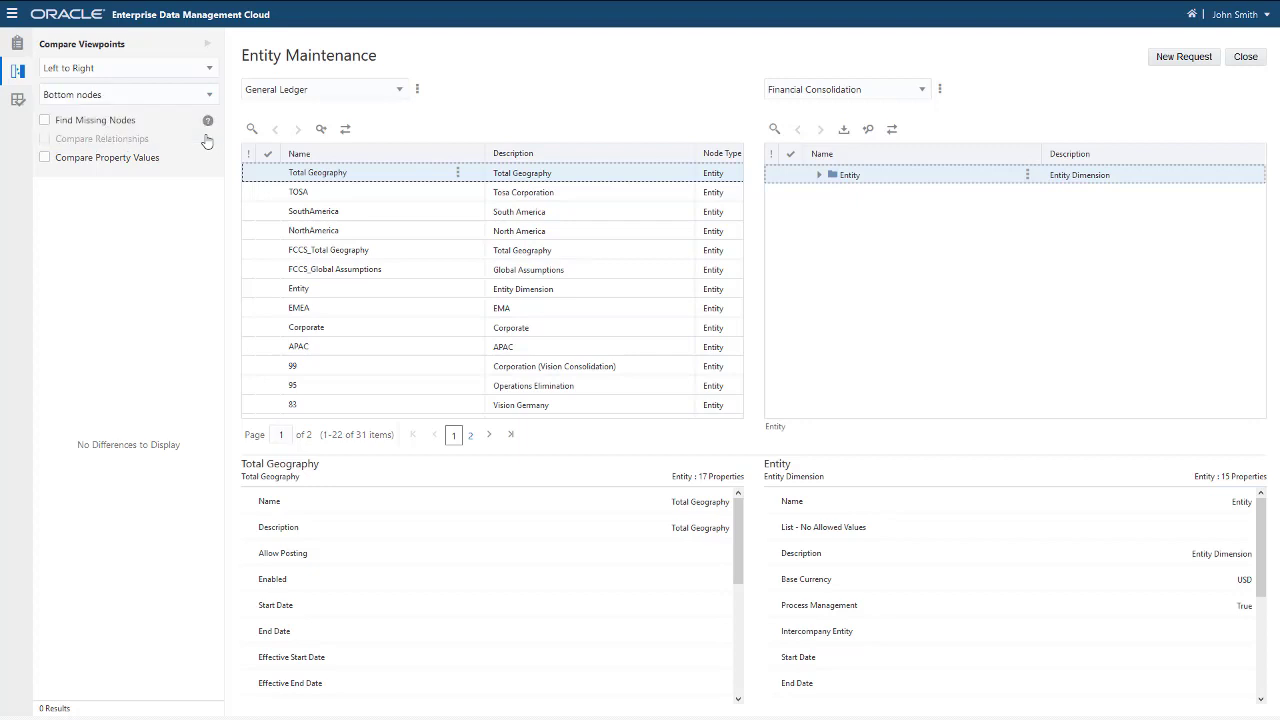
click(45, 121)
click(207, 47)
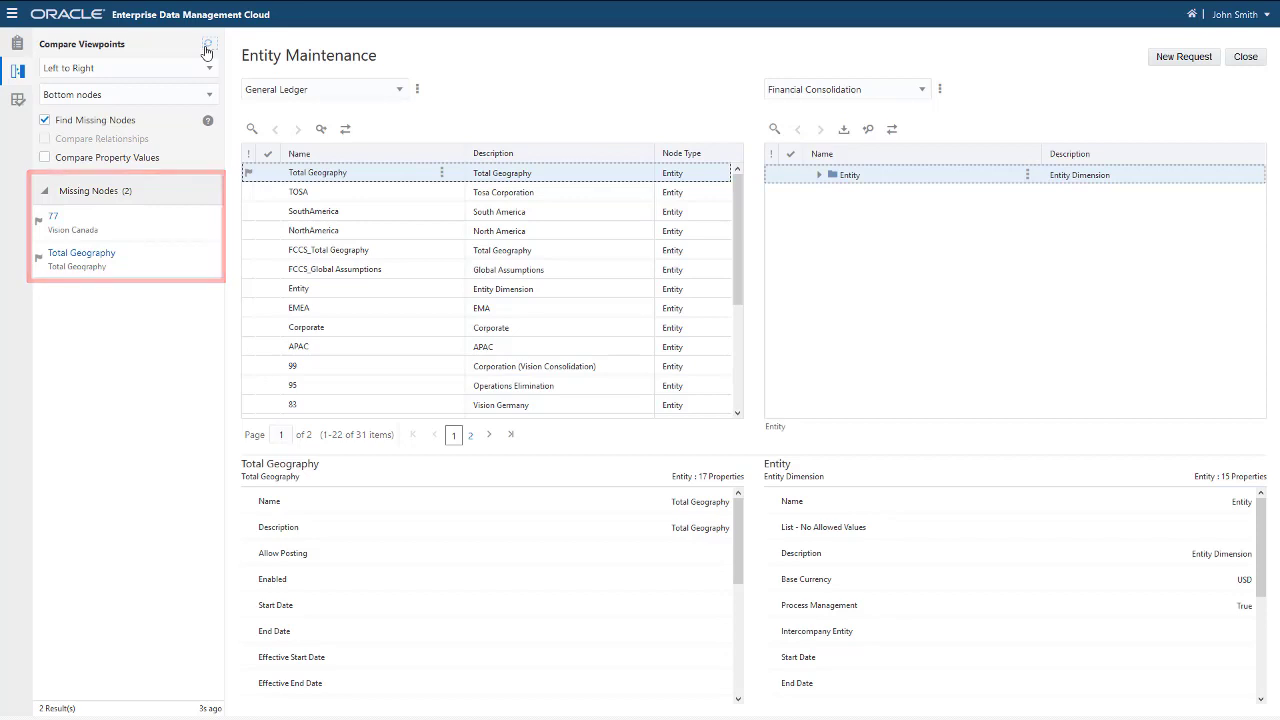
In new request 1221, add node 77 Vision Canada under Entity > FCCS_Total Geography > NorthAmerica.
click(89, 227)
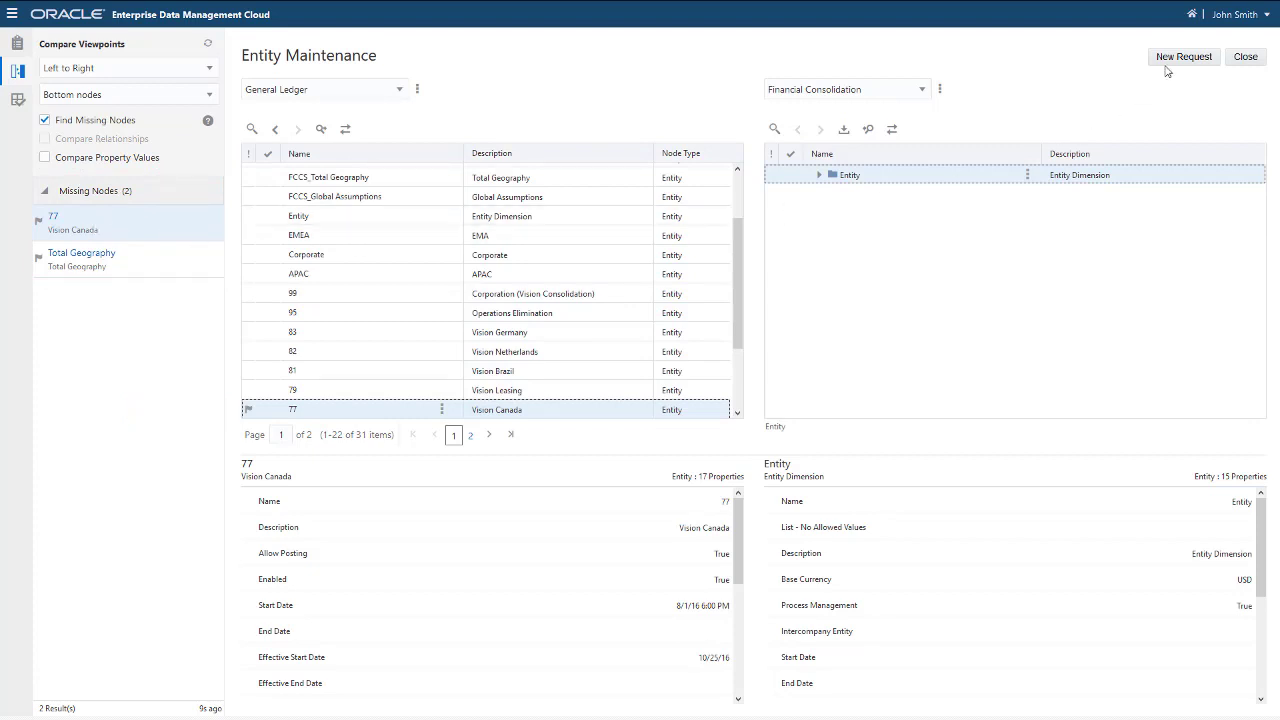
click(1180, 57)
click(819, 175)
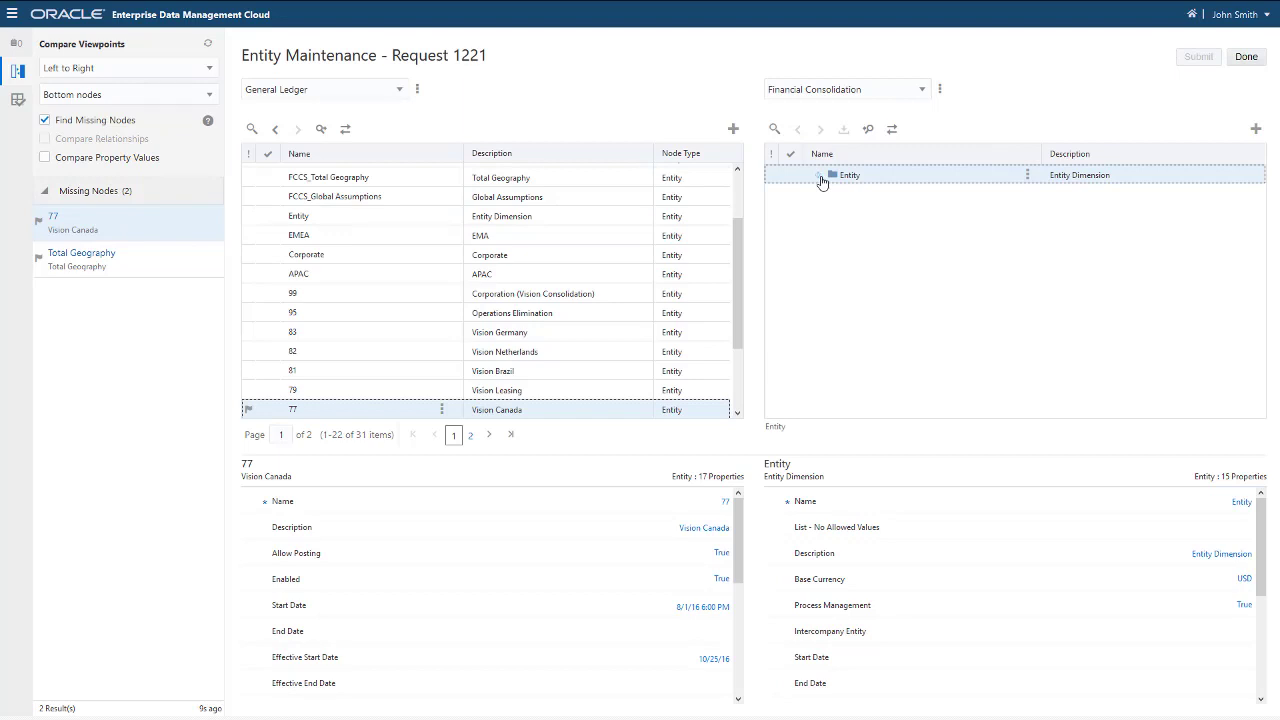
click(829, 212)
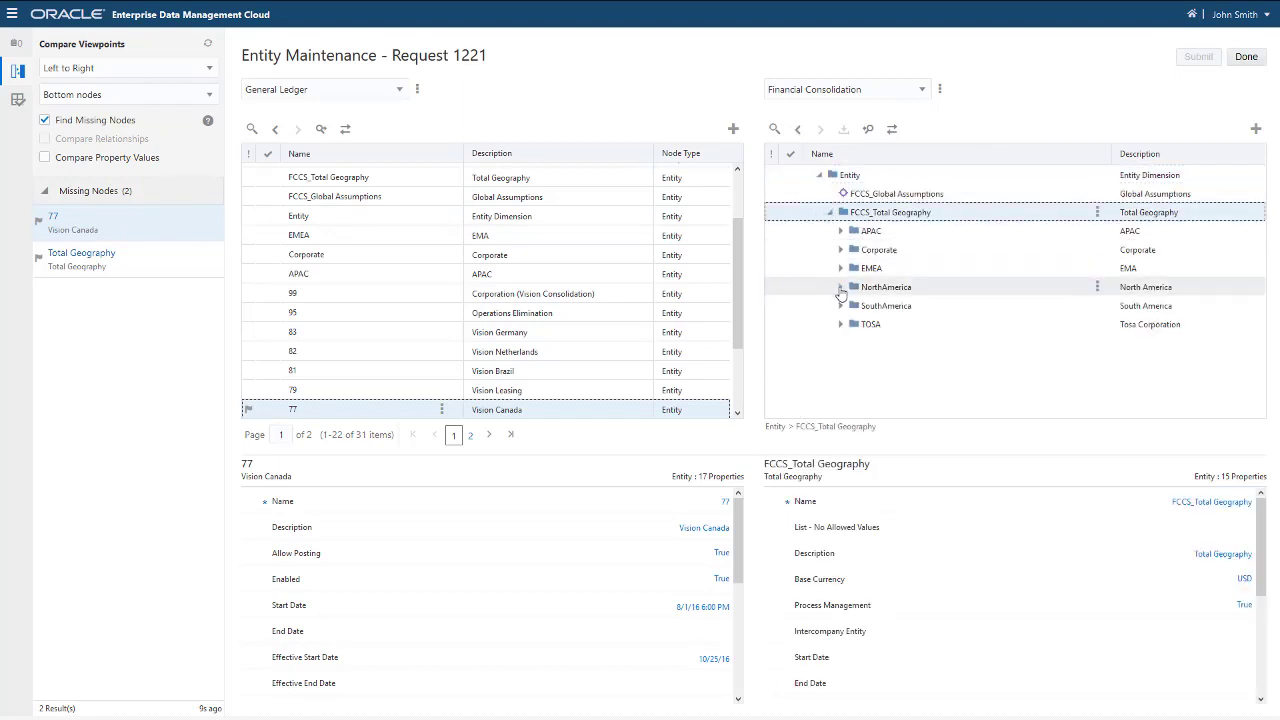
click(840, 286)
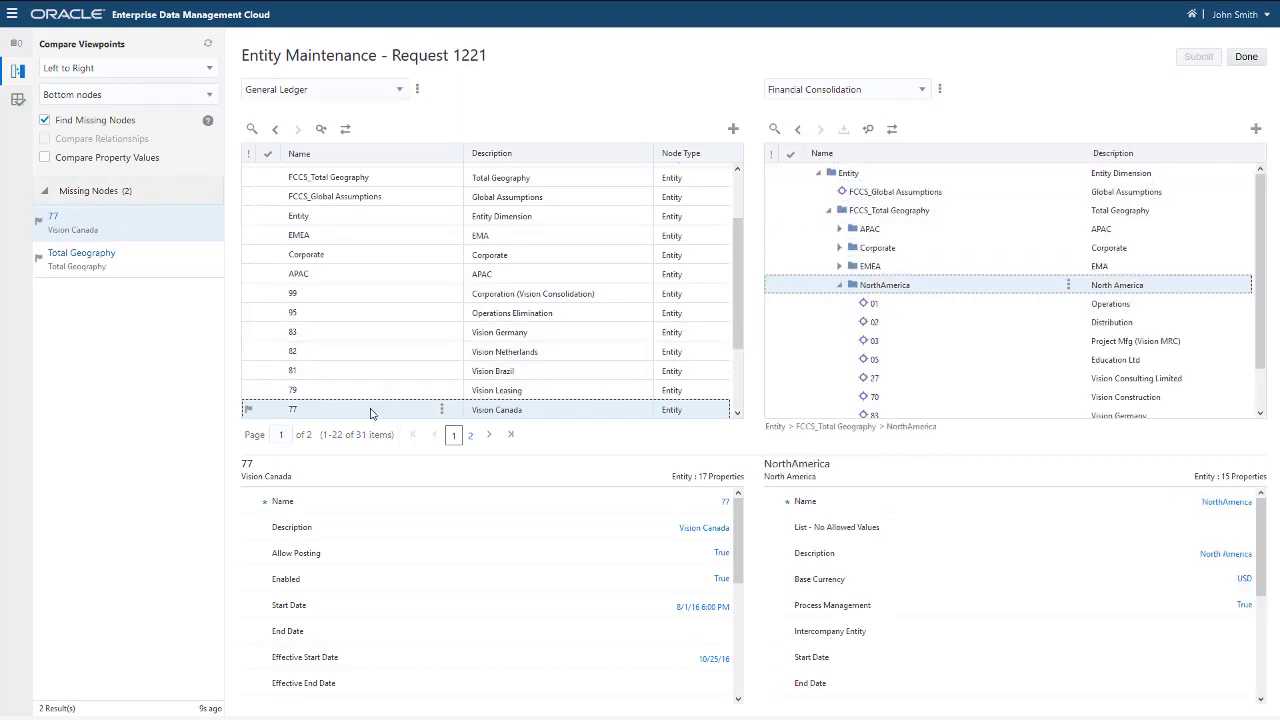
drag(365, 416, 943, 296)
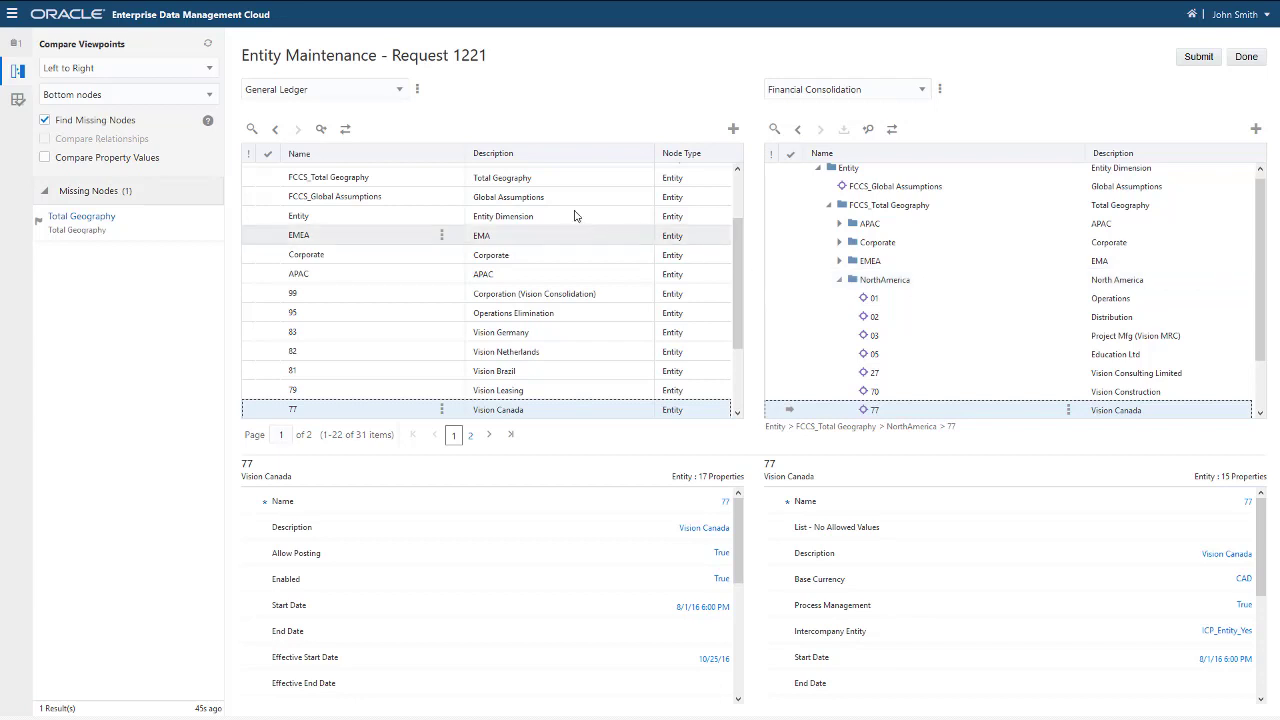
Compare Planning and Budgeting with Financial Consolidation on bottom nodes, checking relationships and property values.
click(400, 89)
click(388, 128)
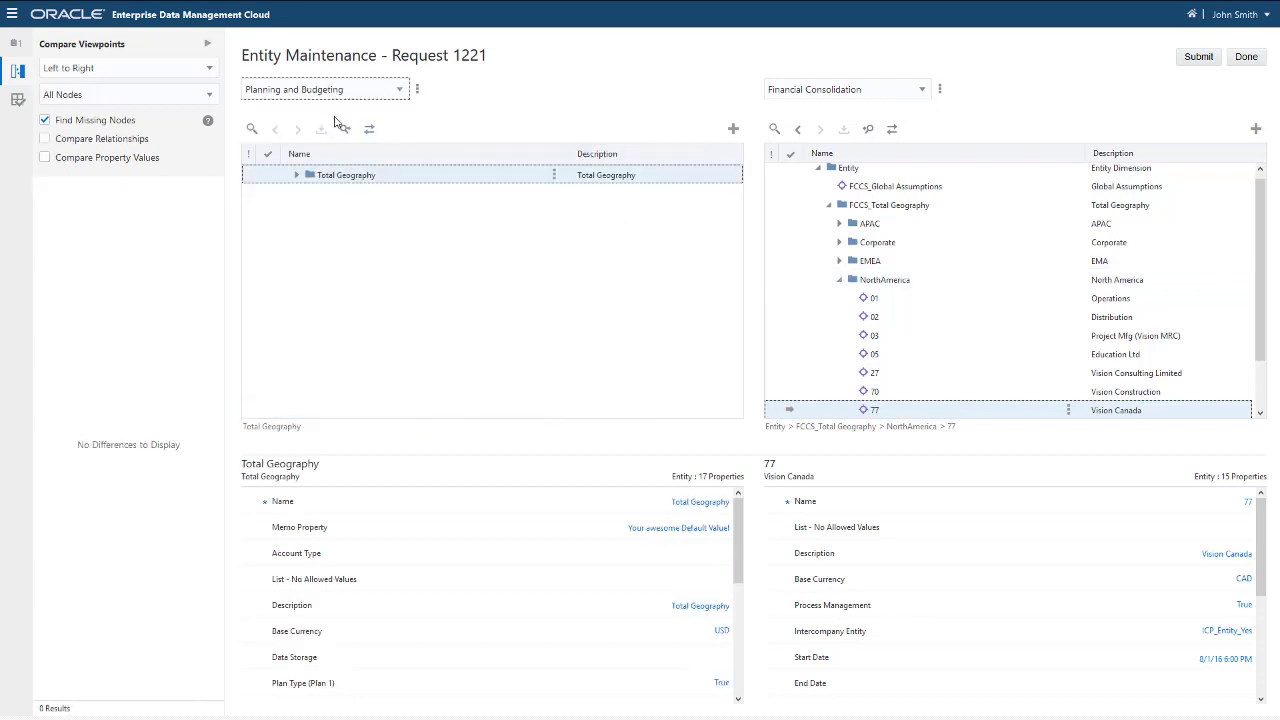
click(209, 95)
click(200, 134)
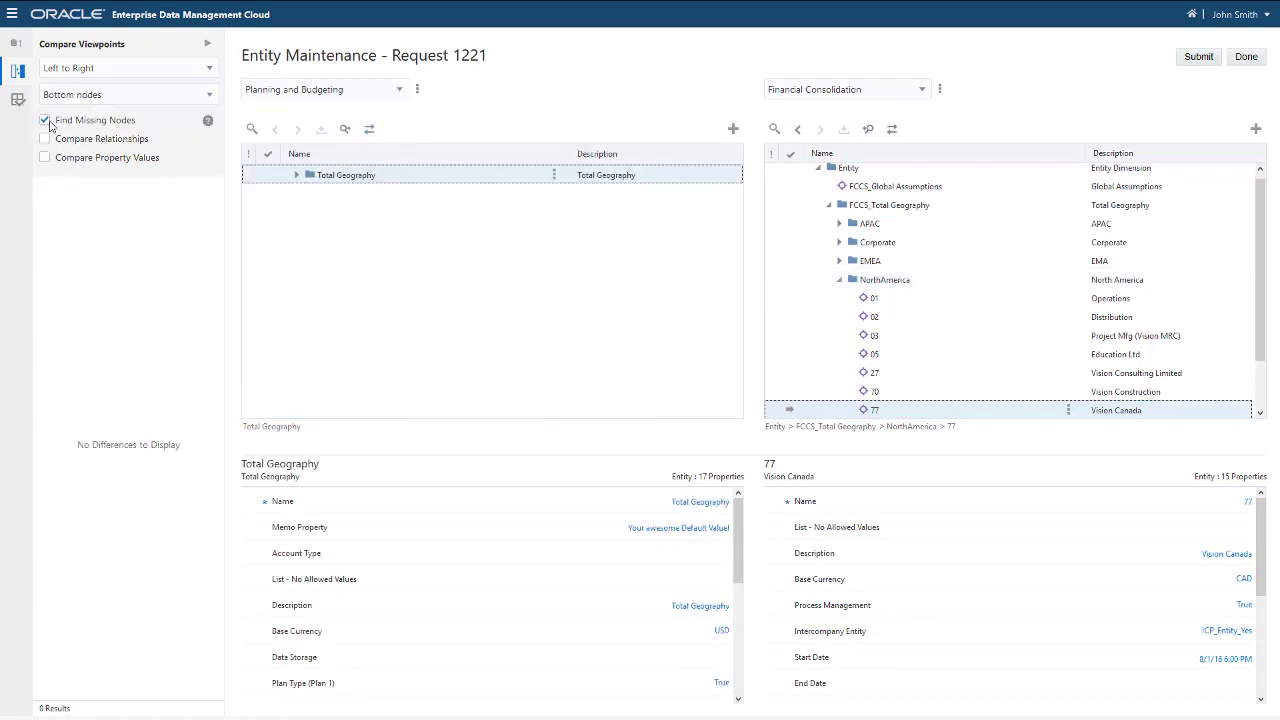
click(44, 139)
click(44, 157)
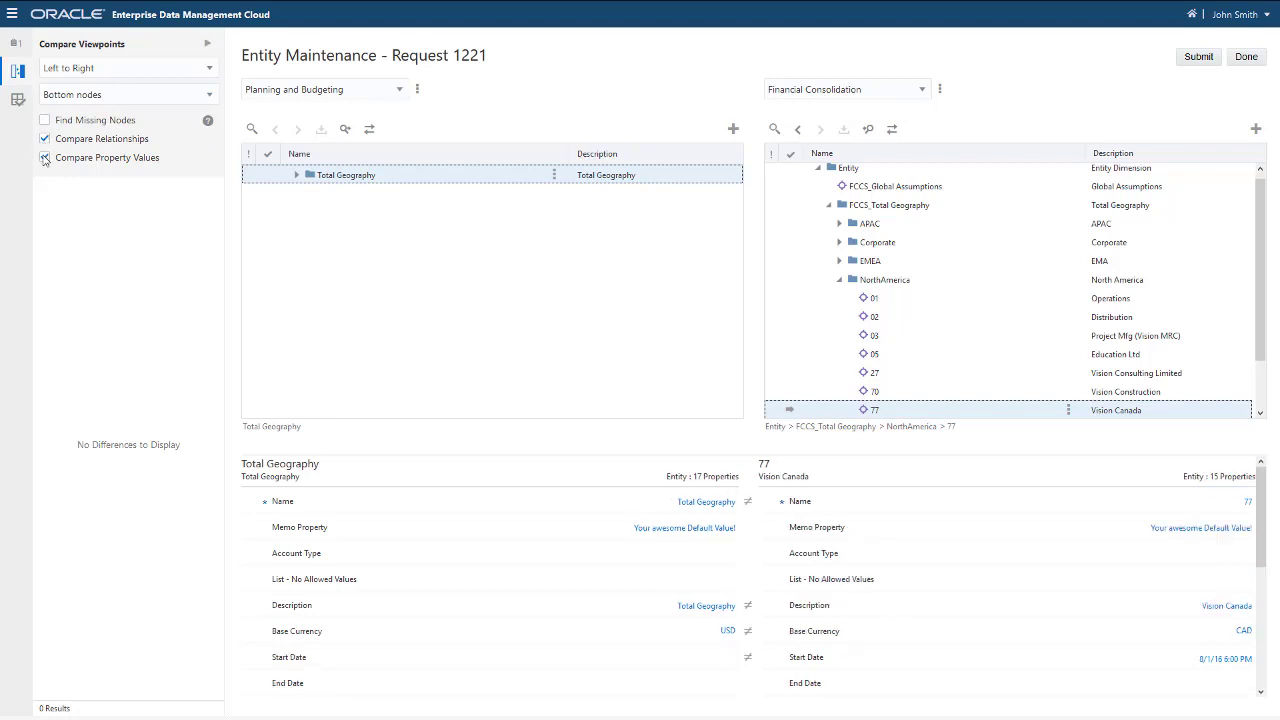
click(207, 47)
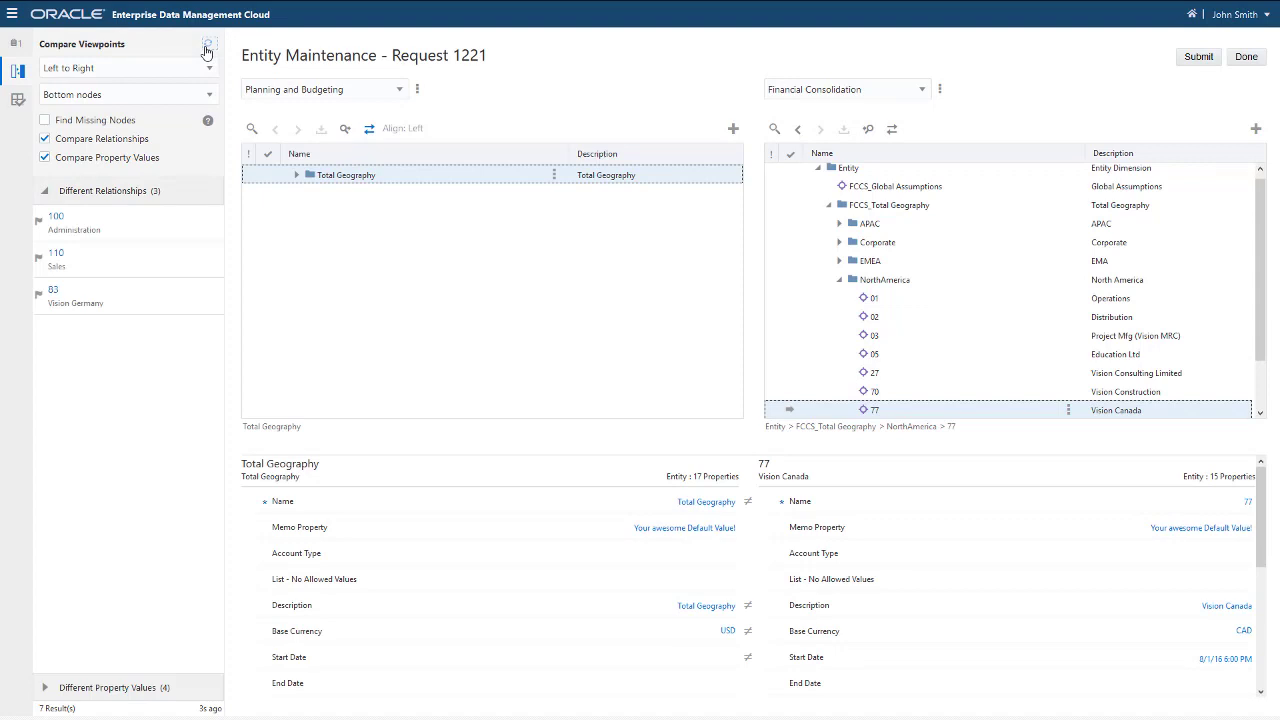
Collapse the relationship differences and briefly expand the property value differences.
click(45, 193)
click(44, 219)
click(44, 219)
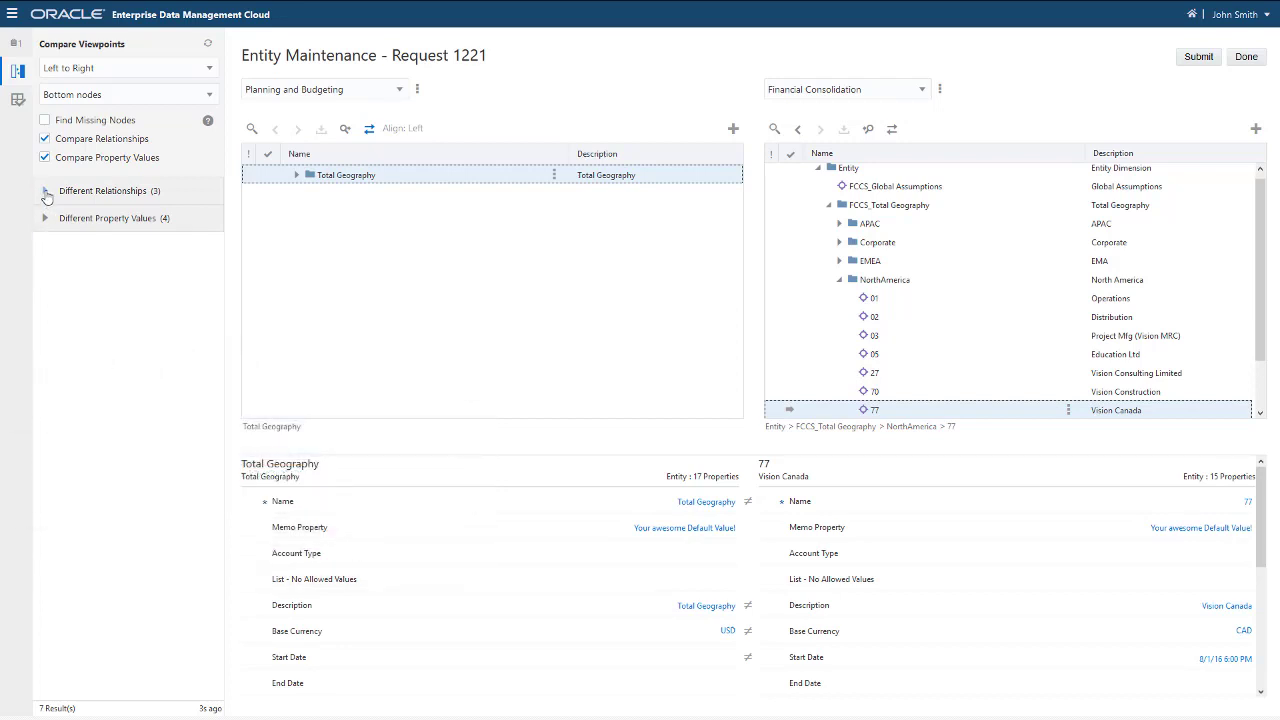
Show node 83 Vision Germany's Parent: EMEA in Planning and Budgeting, NorthAmerica in Financial Consolidation.
click(45, 191)
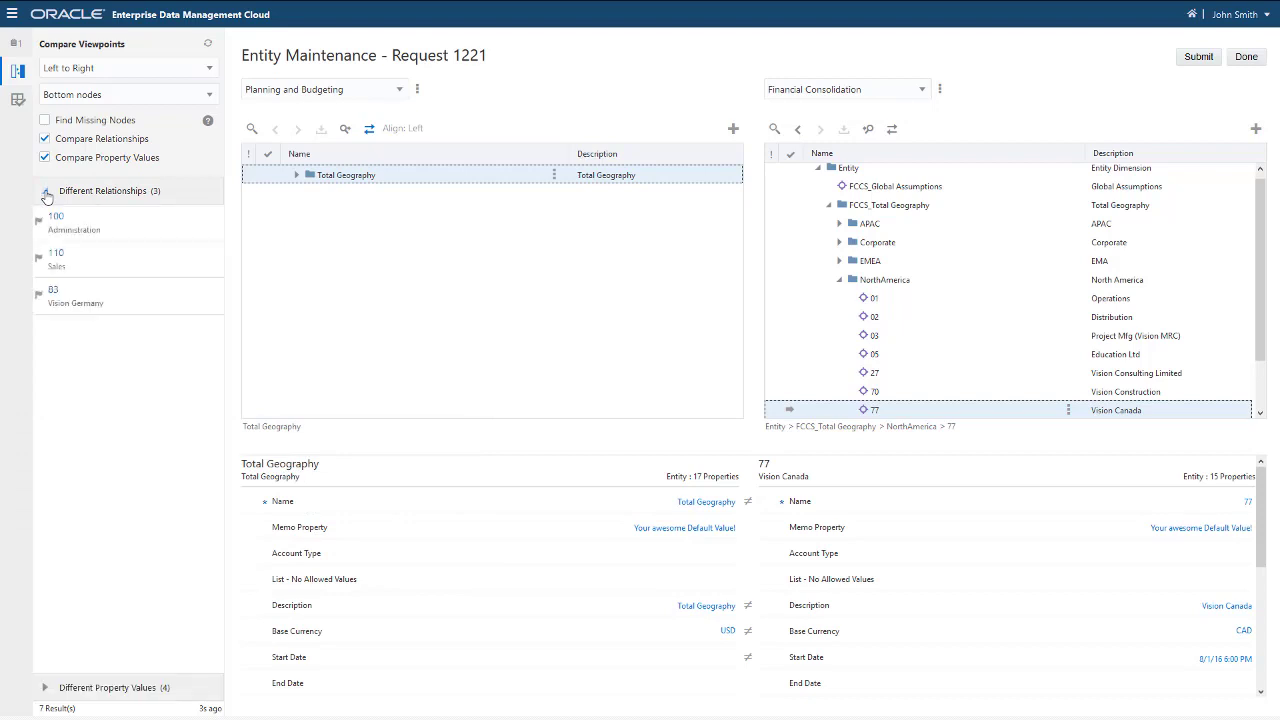
click(171, 304)
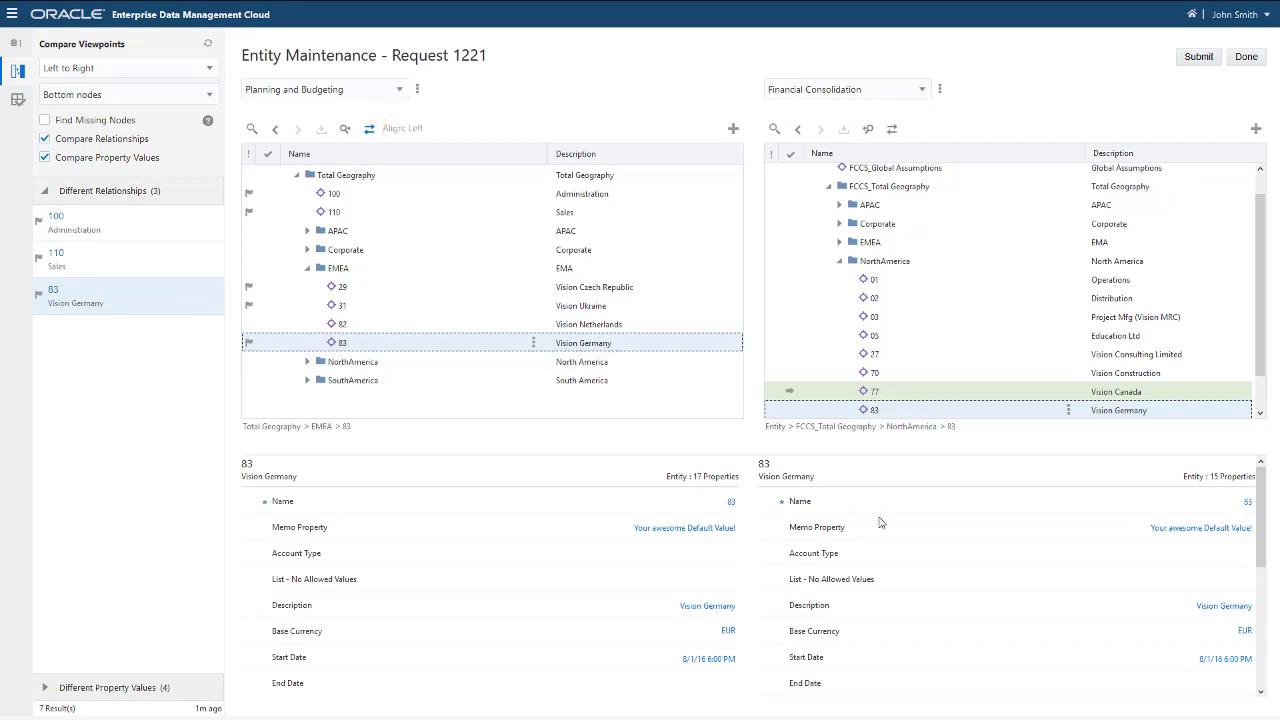
drag(1268, 566, 1277, 697)
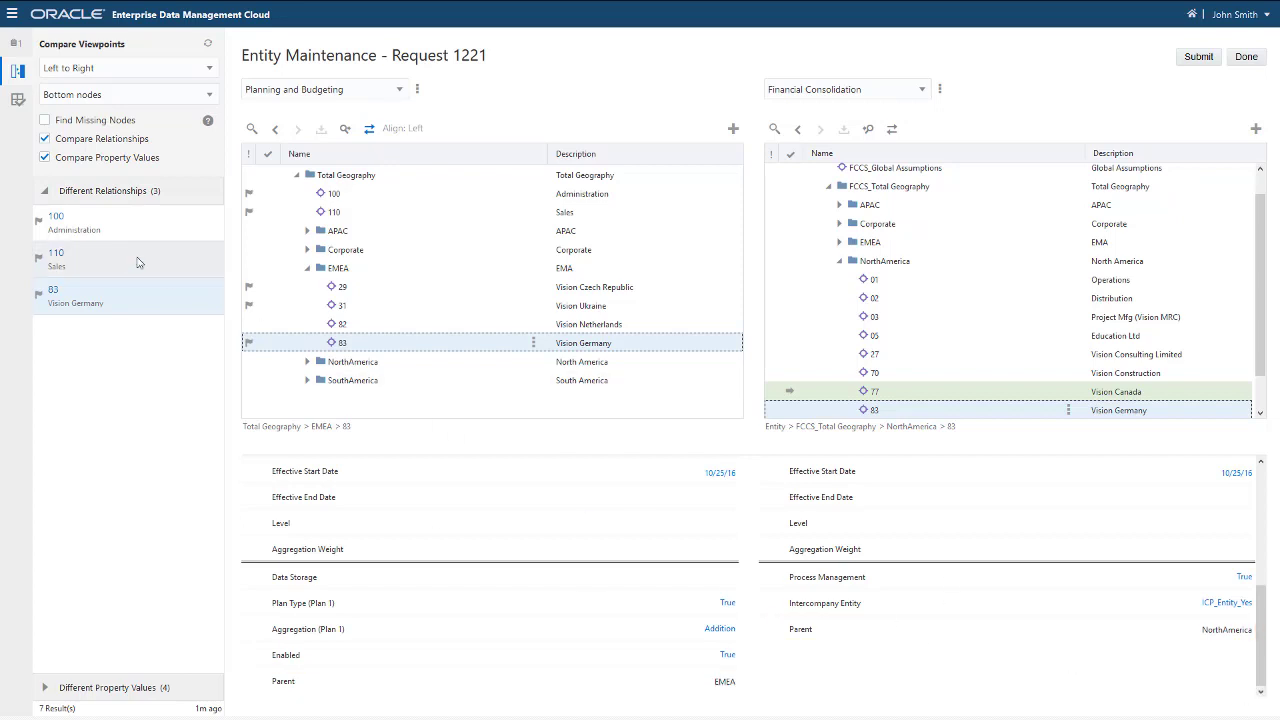
click(45, 193)
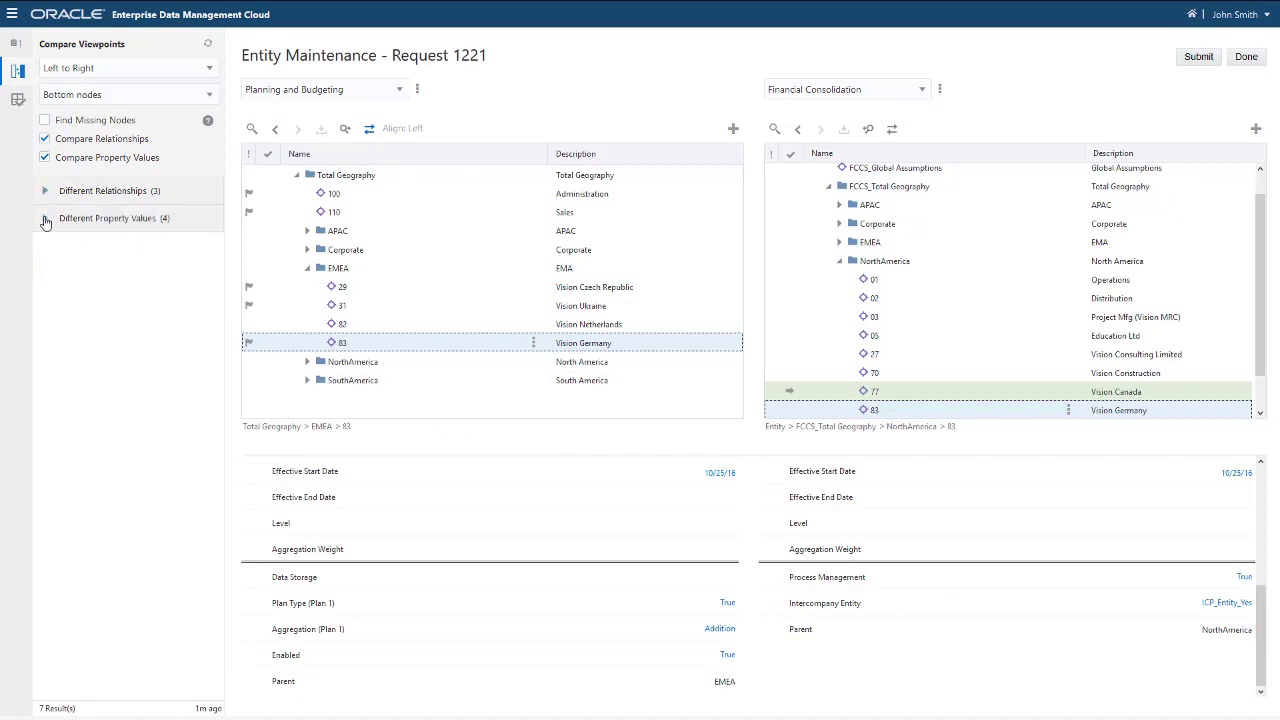
Inspect property differences for nodes 01, 29 and 31, then return to Different Relationships.
click(45, 220)
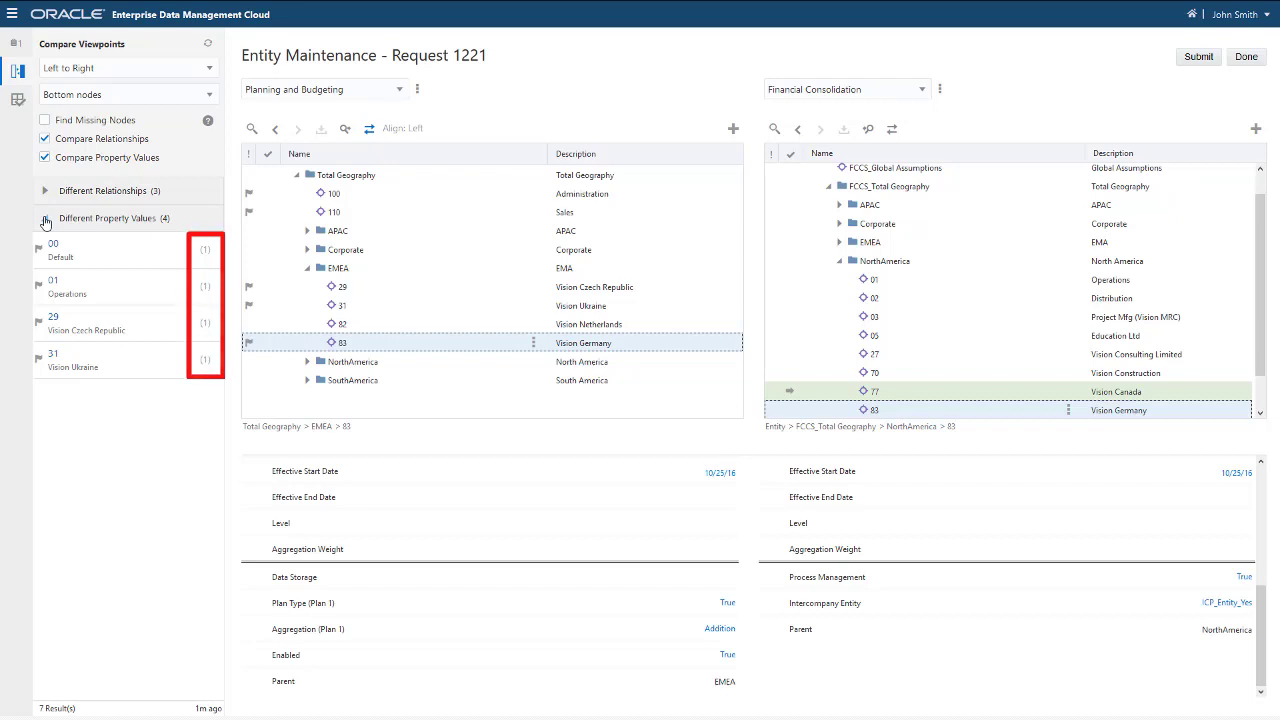
click(121, 294)
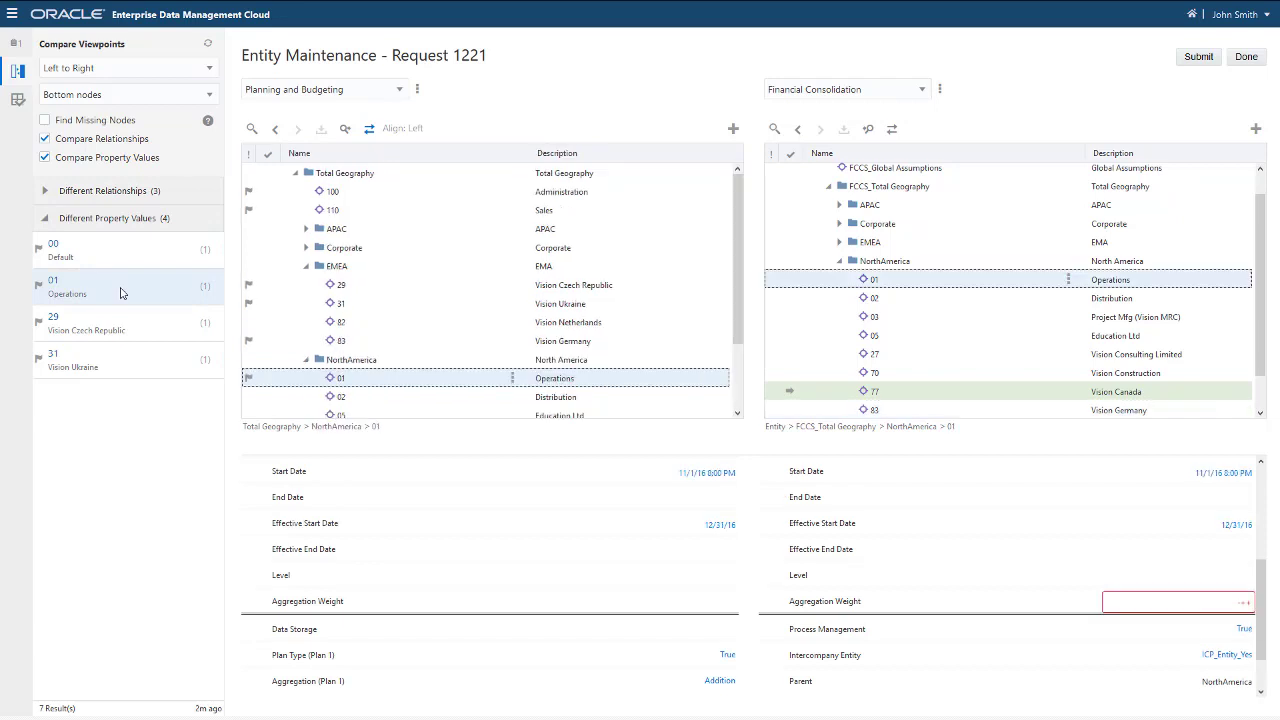
click(131, 324)
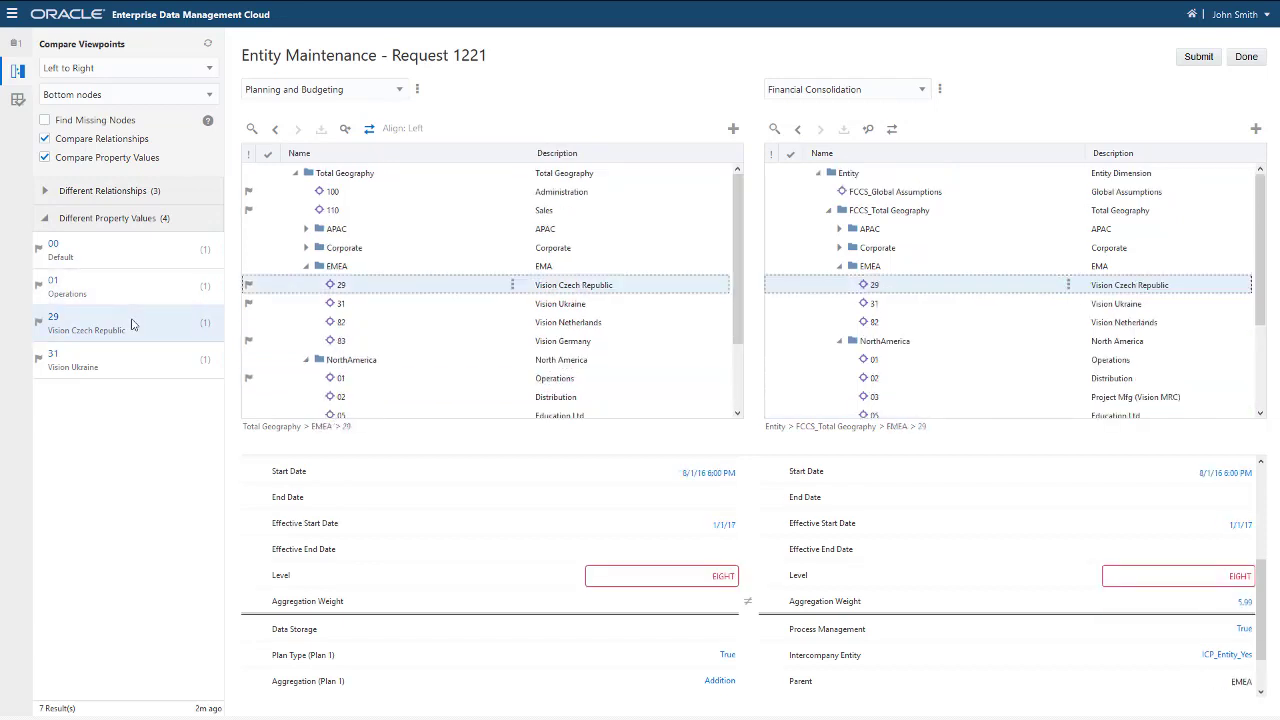
click(139, 362)
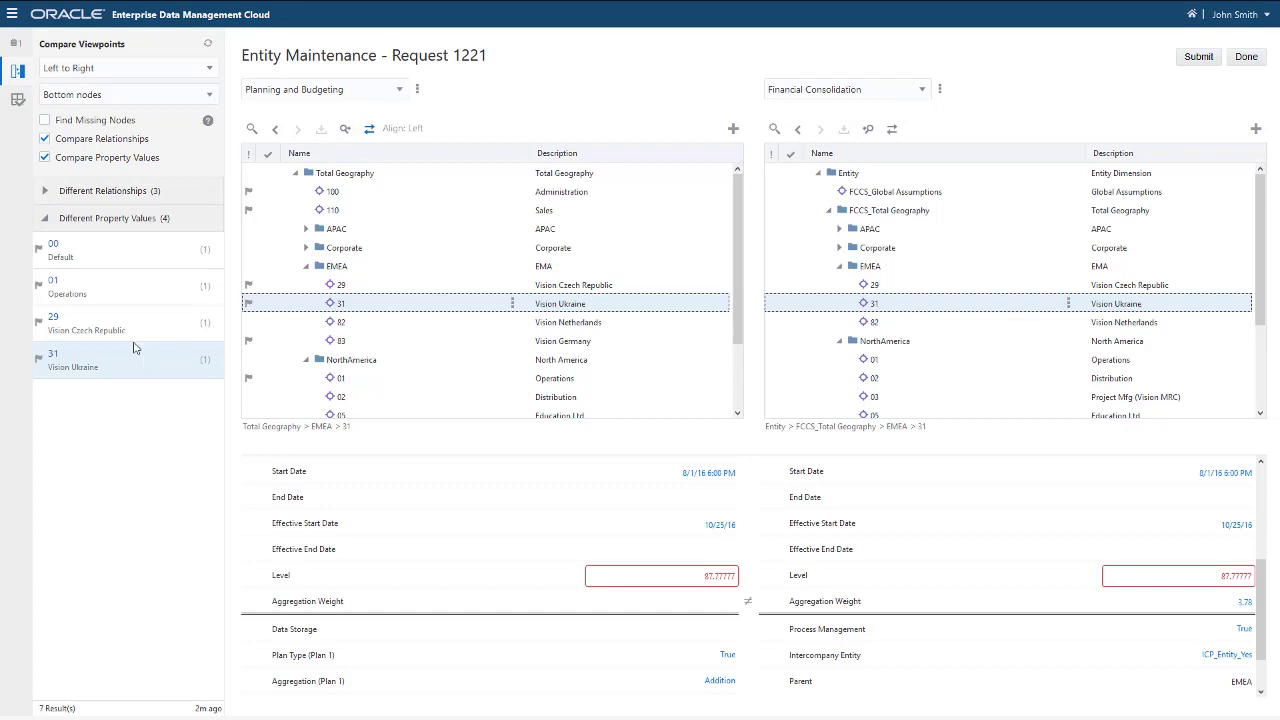
click(45, 218)
click(46, 196)
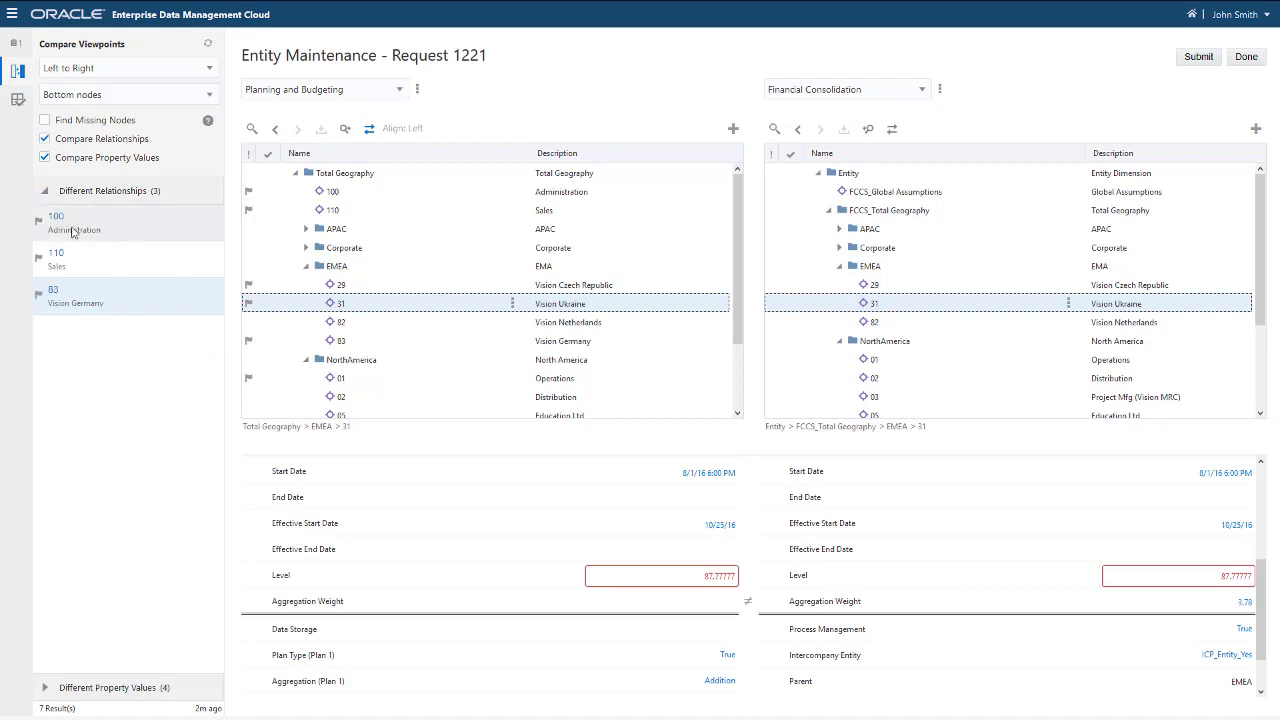
Drag node 83 Vision Germany onto EMEA in Financial Consolidation and submit request 1221.
click(144, 304)
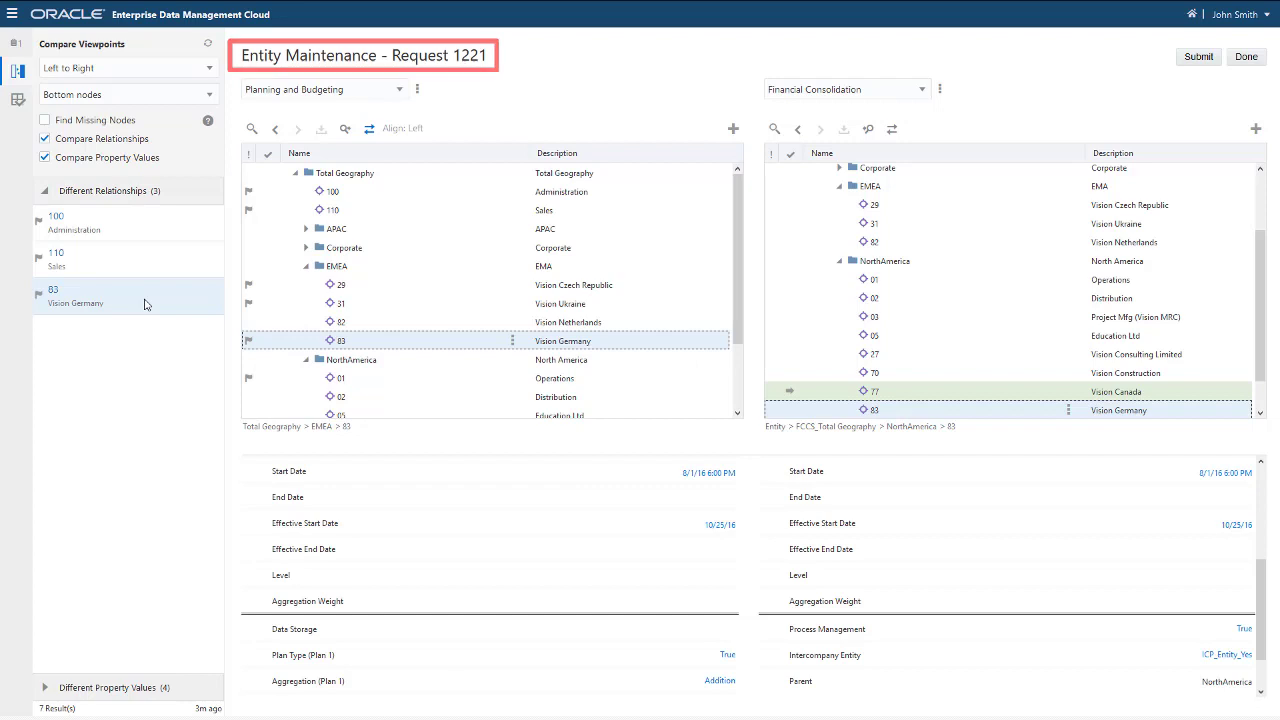
drag(876, 408, 897, 197)
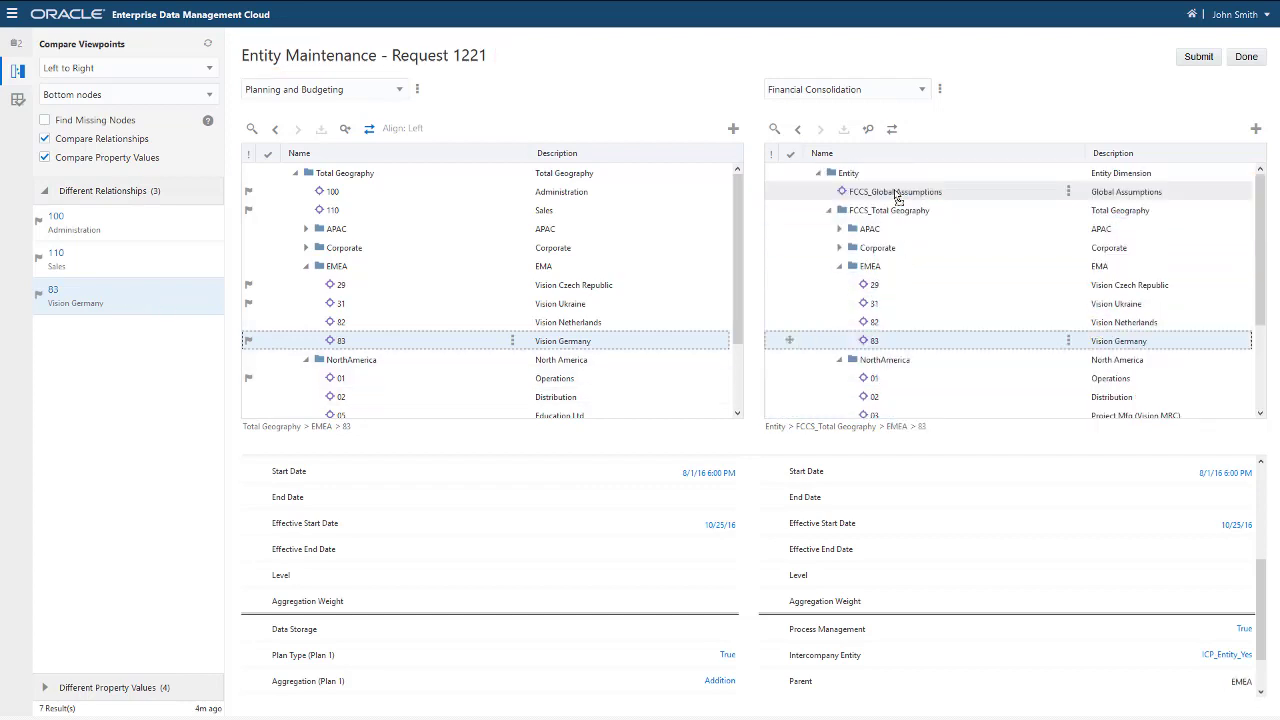
click(1196, 60)
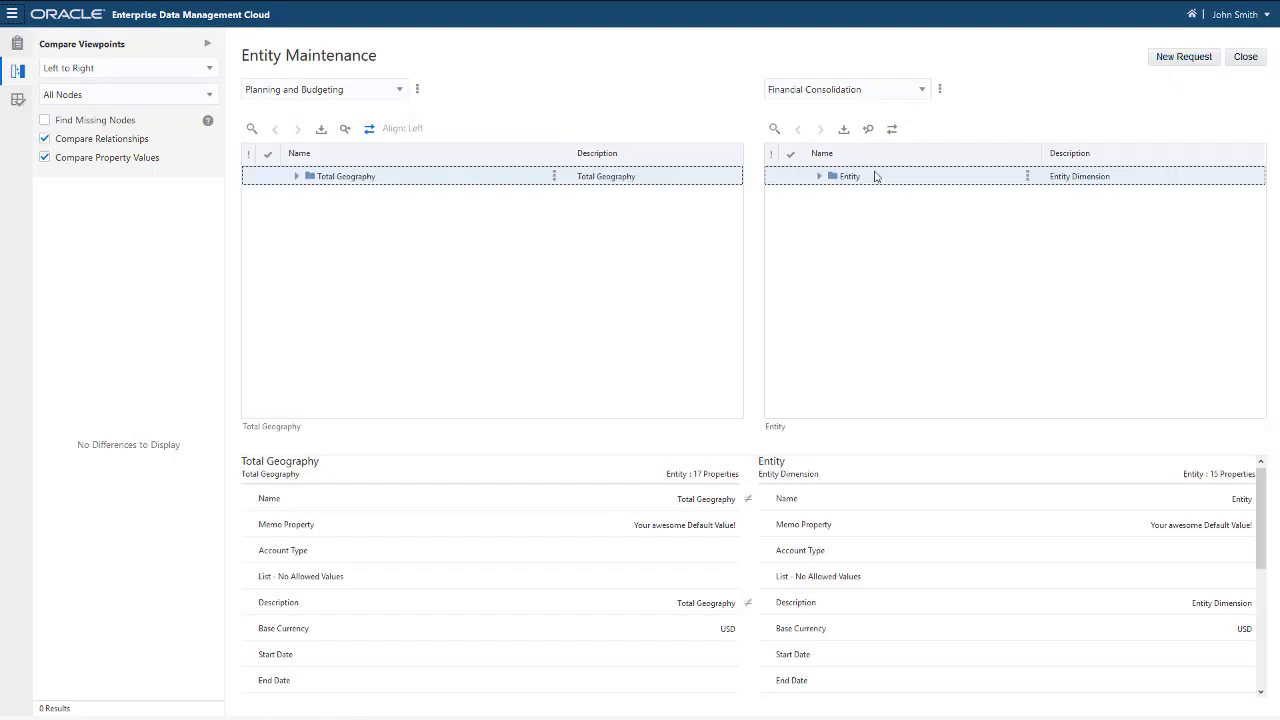
Expand NorthAmerica and EMEA in Financial Consolidation to confirm nodes 77 and 83 are placed correctly.
click(819, 178)
click(828, 210)
click(840, 286)
scroll(1250, 365, down, 1)
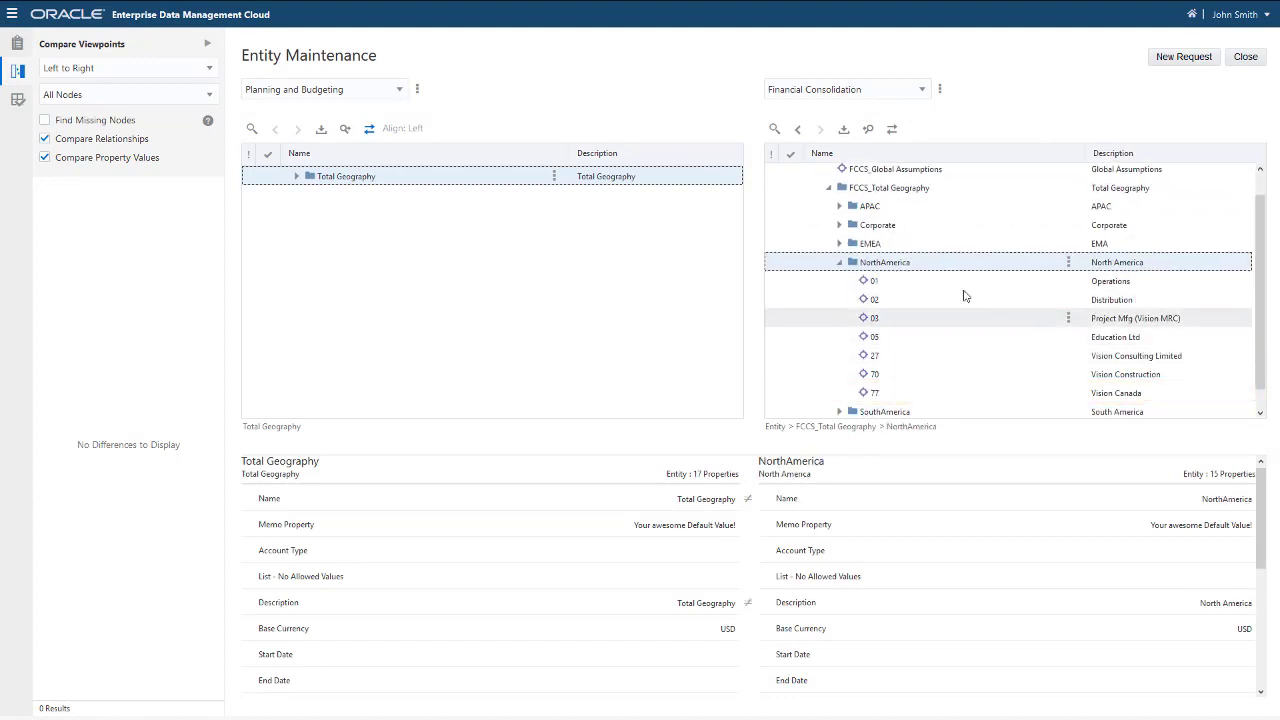
click(839, 244)
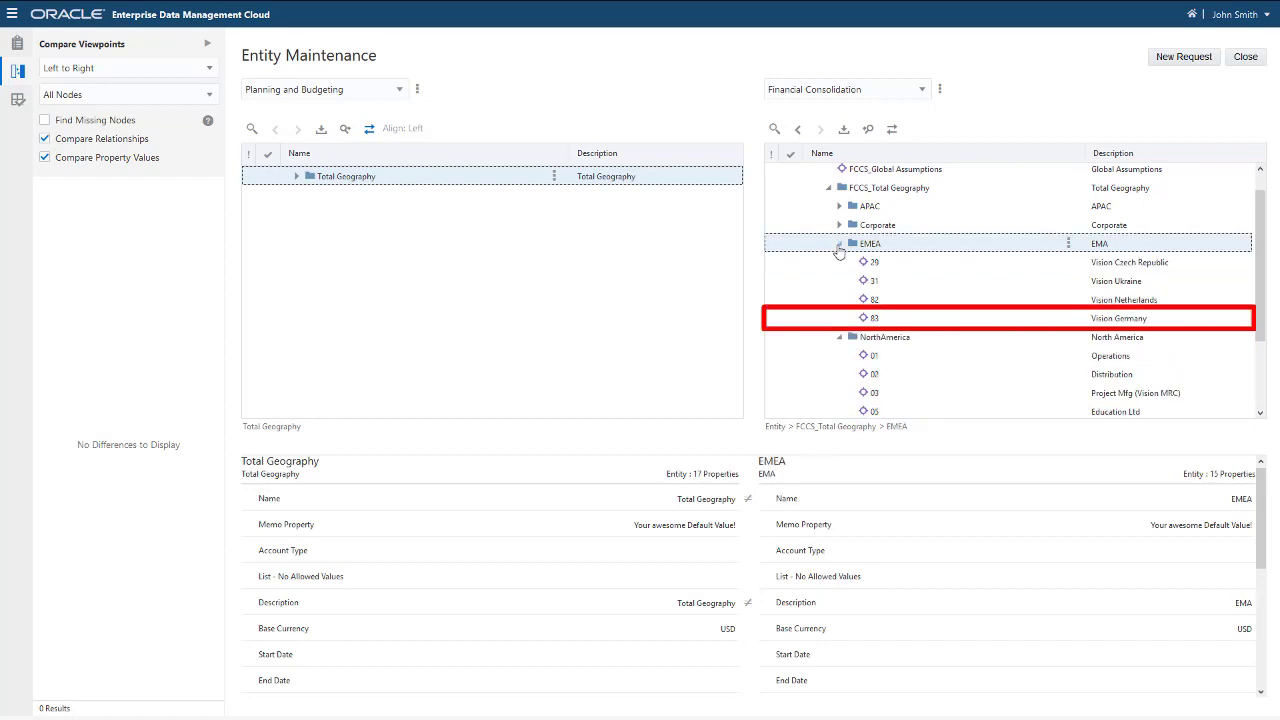